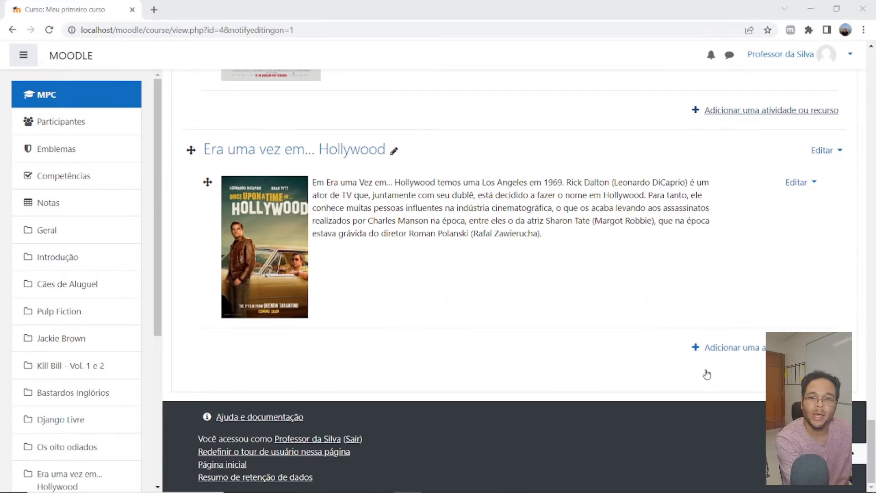
Add a new Tarefa activity to the course section "Era uma vez em... Hollywood".
left_click(750, 352)
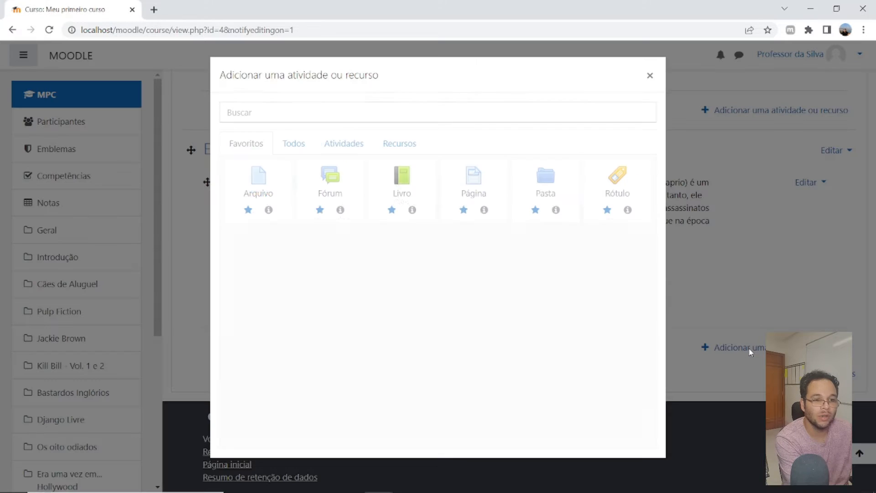
left_click(345, 146)
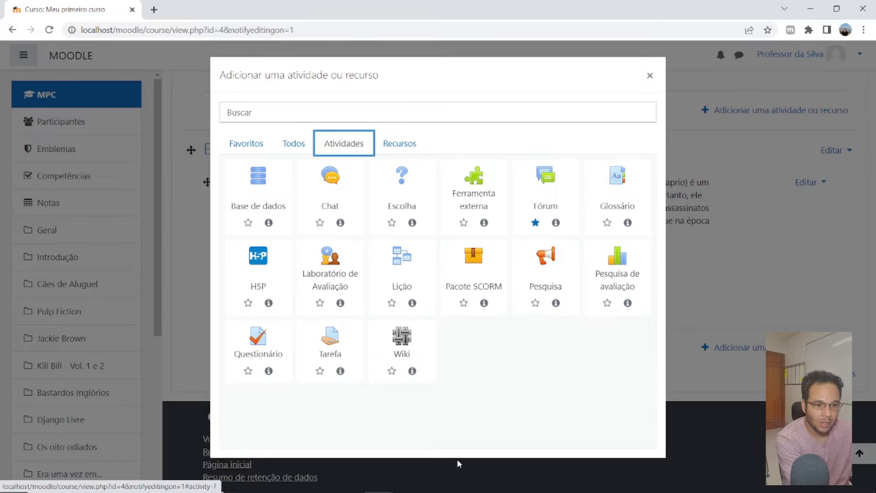
left_click(331, 342)
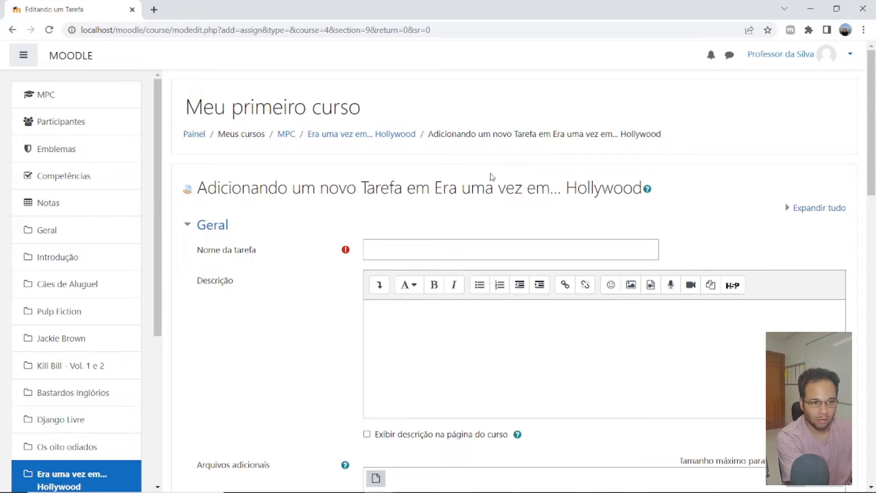
Name the assignment "Conte uma história sobre um dos atores retratados no filme Era uma vez em... Hollywood".
left_click(429, 250)
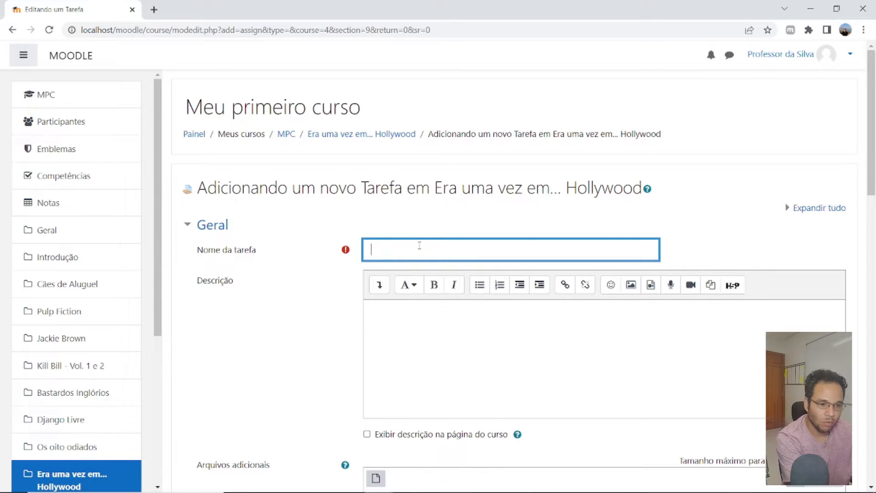
type("Conte ")
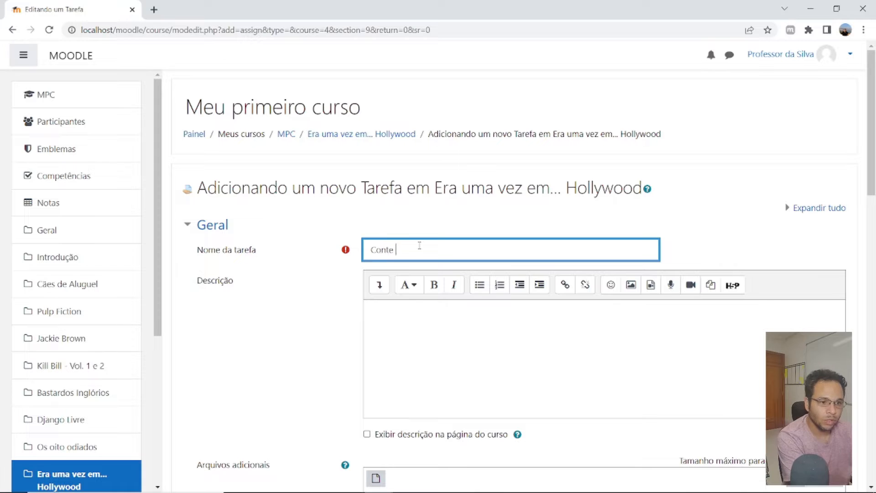
type("uma história ")
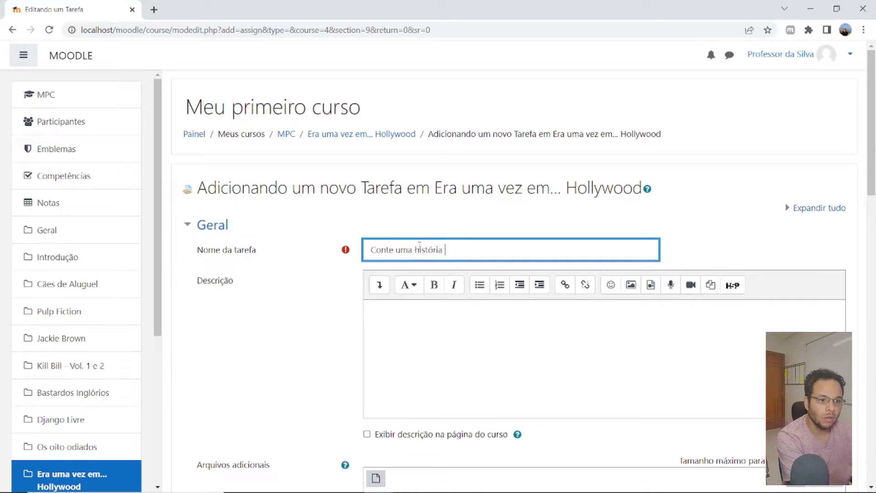
type("sobre um dos atores retratados no filme Era uma vez em... Hollywood")
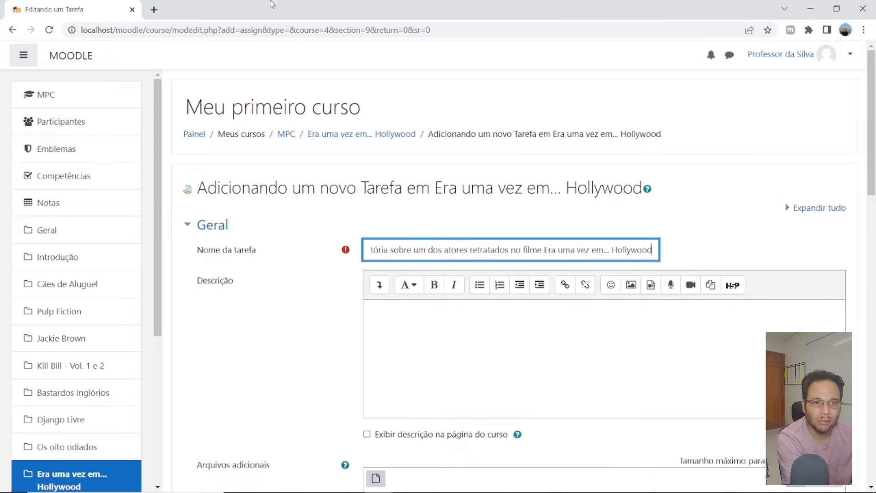
Search Google for "era uma vez em hollywood" in a new browser tab, view the film's cast, and return to the Moodle assignment form.
left_click(153, 9)
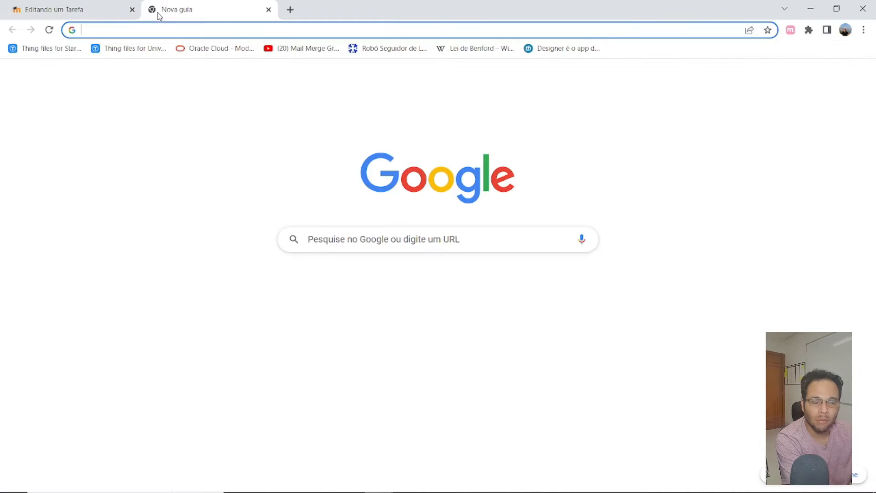
left_click(217, 31)
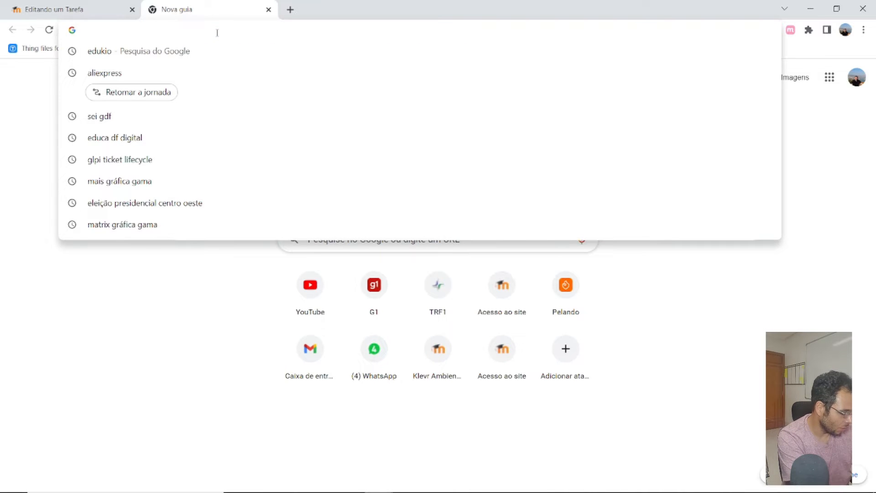
type("era uma")
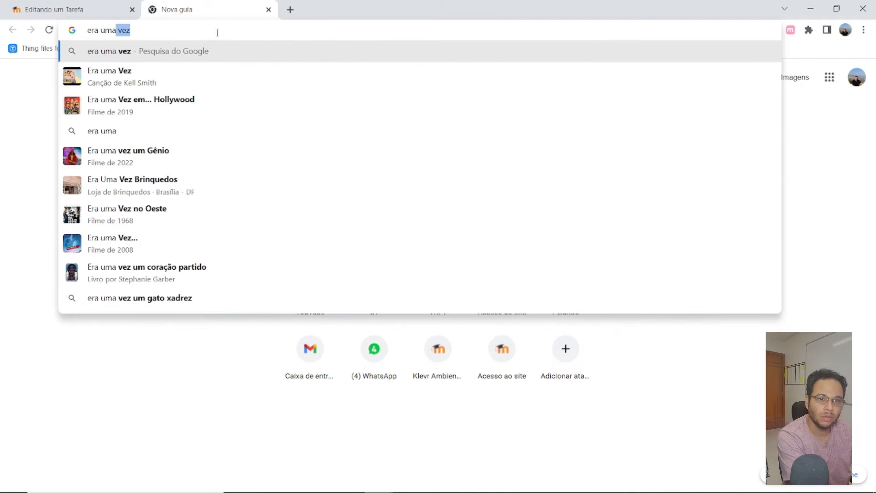
key("Down")
key("Down")
key("Return")
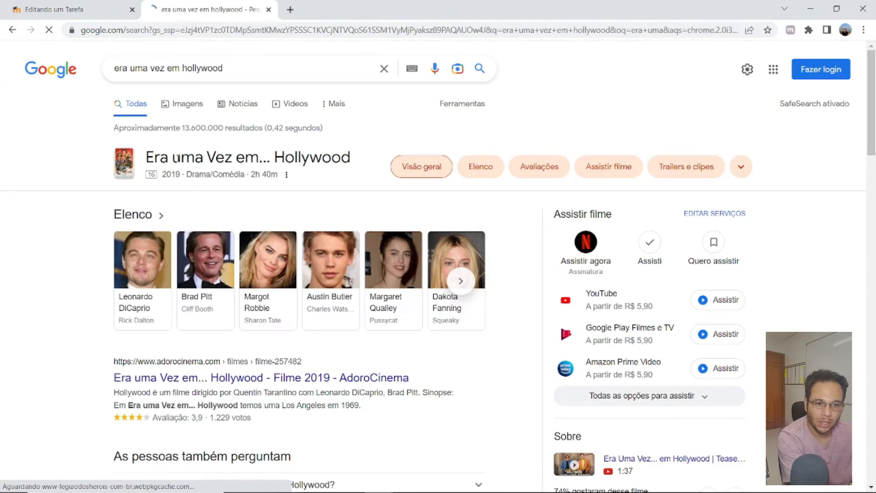
scroll(187, 222, "down", 1)
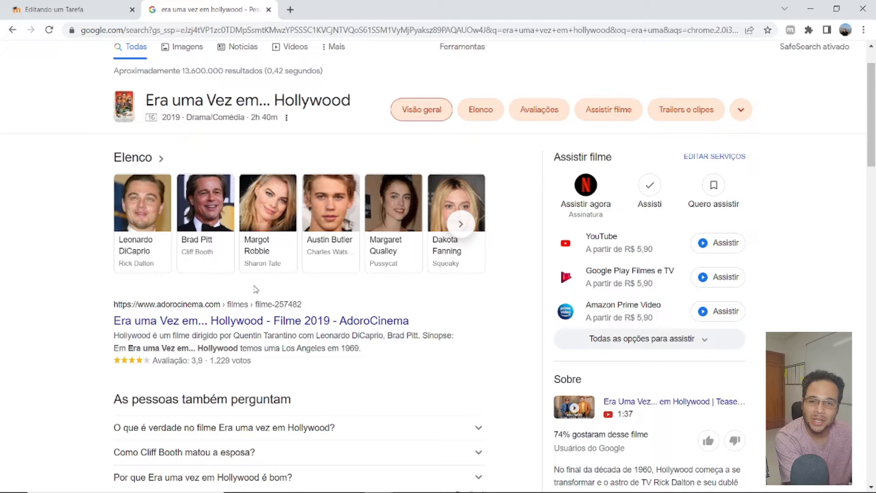
left_click(97, 13)
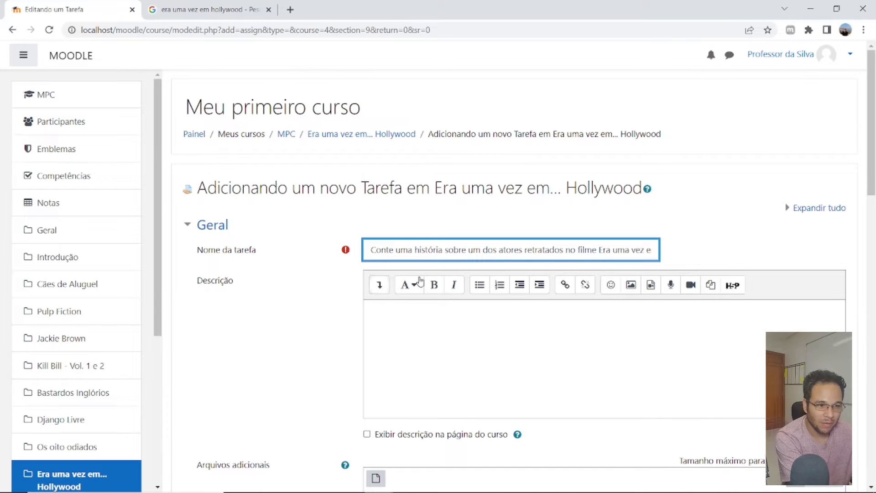
Expand all sections of the assignment form and review the description, additional files and availability date settings.
left_click(793, 208)
scroll(580, 235, "down", 3)
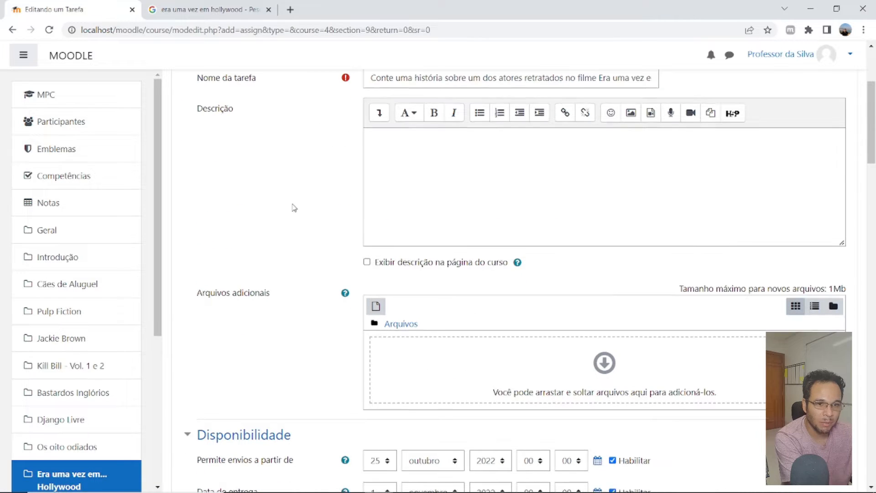
scroll(293, 206, "up", 3)
scroll(293, 208, "down", 2)
scroll(293, 208, "down", 1)
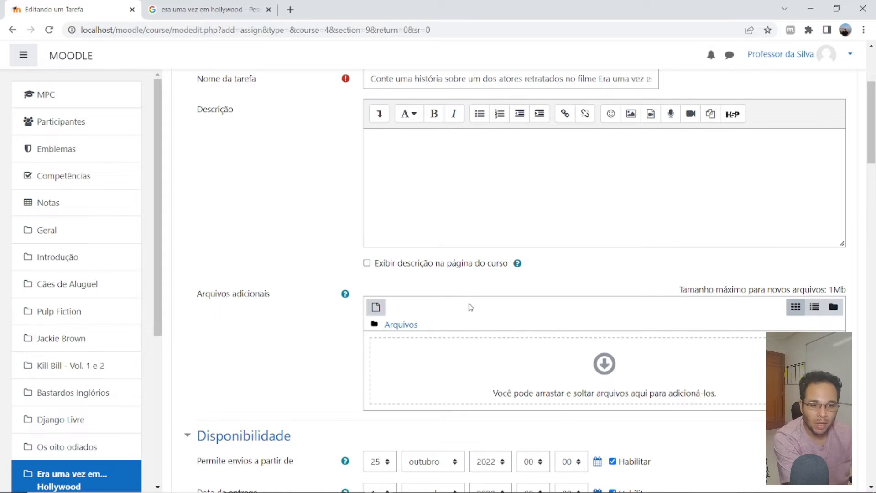
scroll(488, 313, "down", 5)
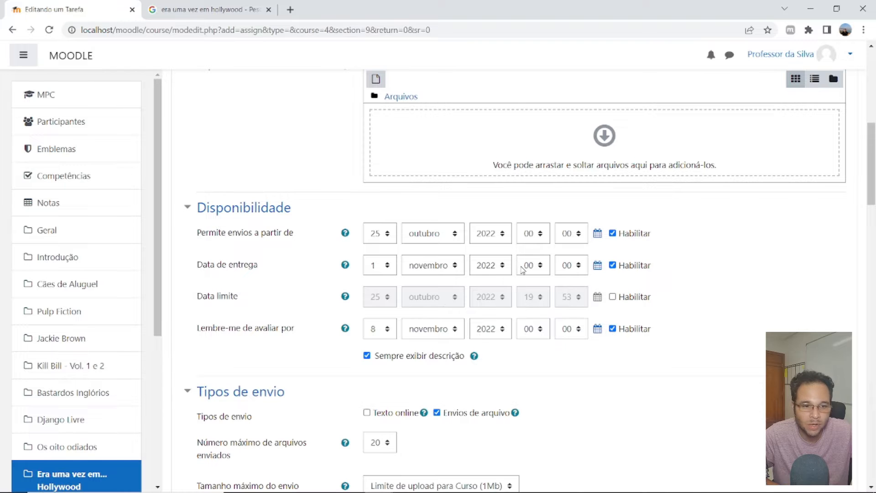
Keep Envios de arquivo as the only submission type, set the maximum number of files to 1, and check the maximum submission size options.
scroll(522, 269, "down", 5)
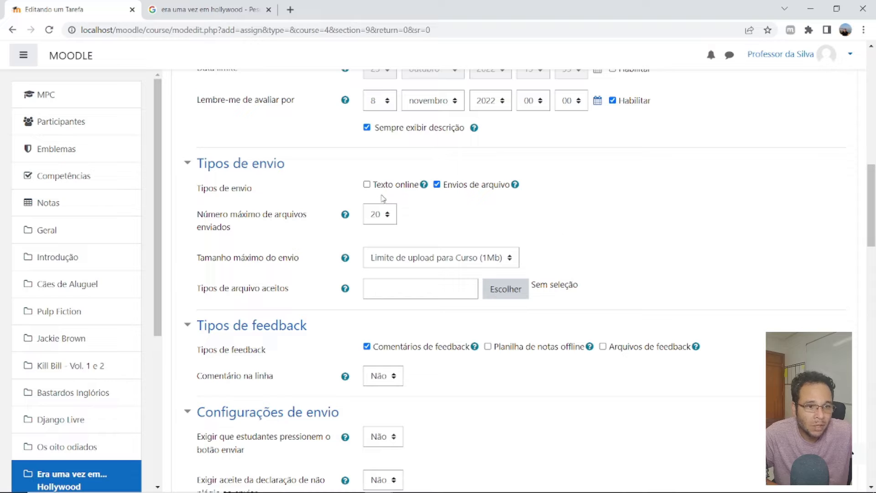
left_click(367, 185)
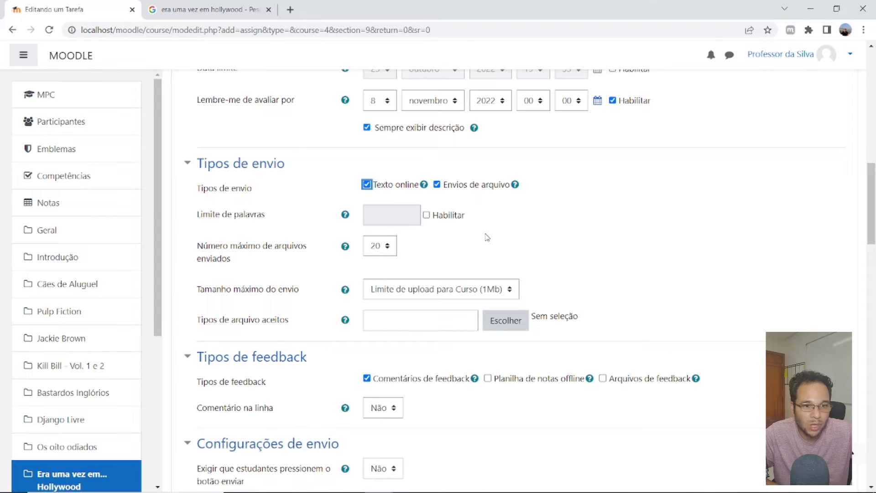
left_click(367, 184)
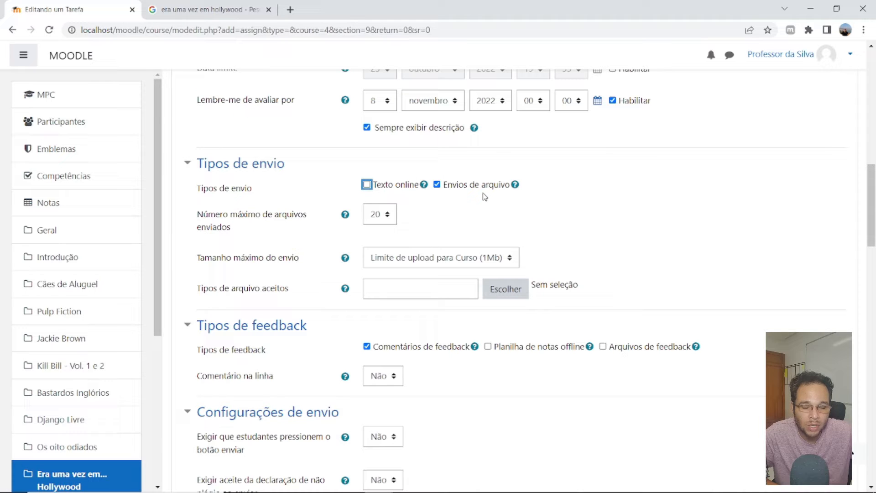
left_click(384, 214)
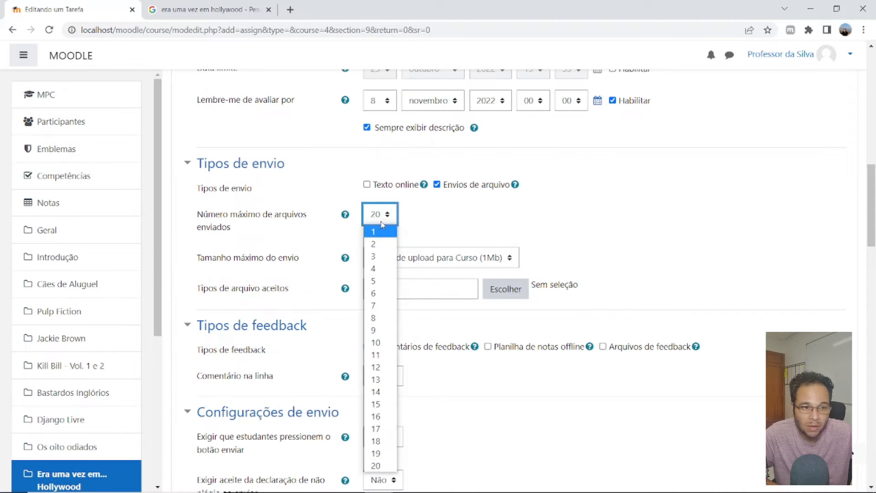
left_click(379, 233)
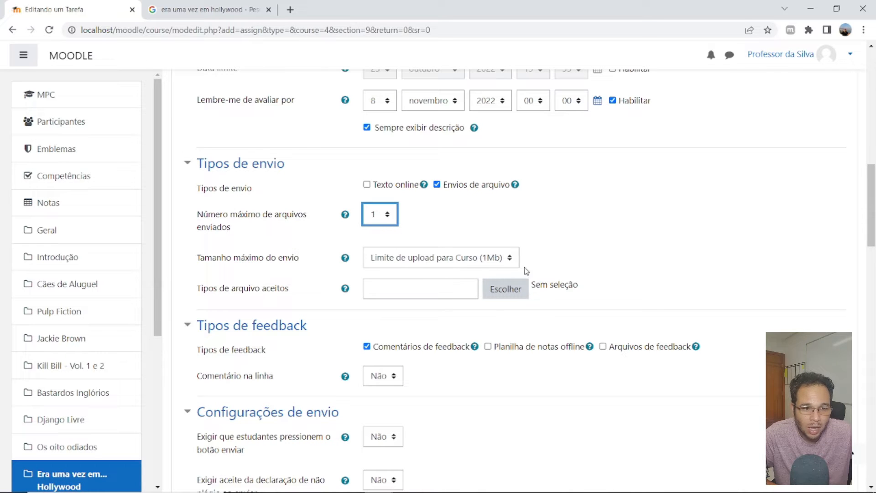
left_click(463, 255)
left_click(464, 255)
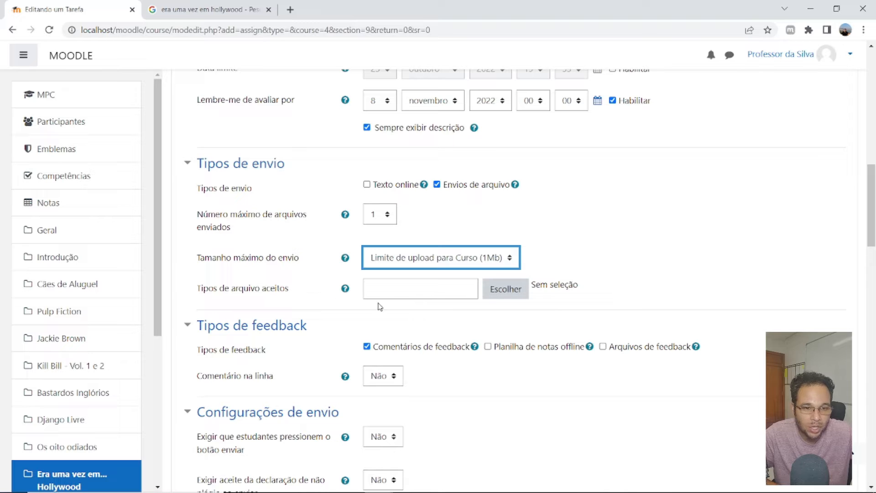
Restrict the accepted file types to "Arquivos de documentos de texto" and save that selection.
left_click(516, 291)
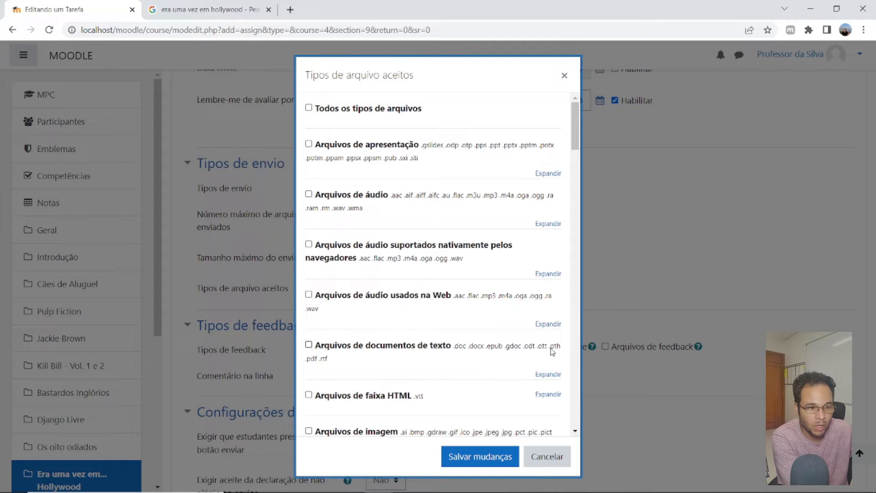
left_click(310, 345)
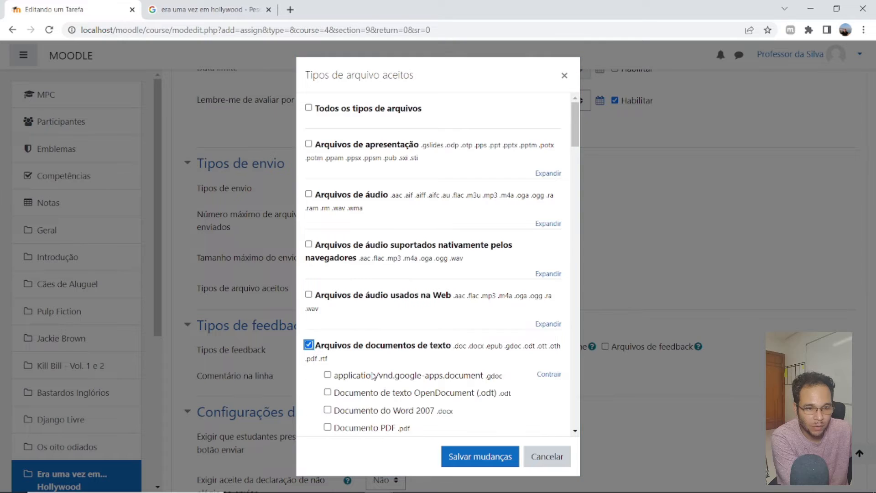
scroll(448, 413, "down", 3)
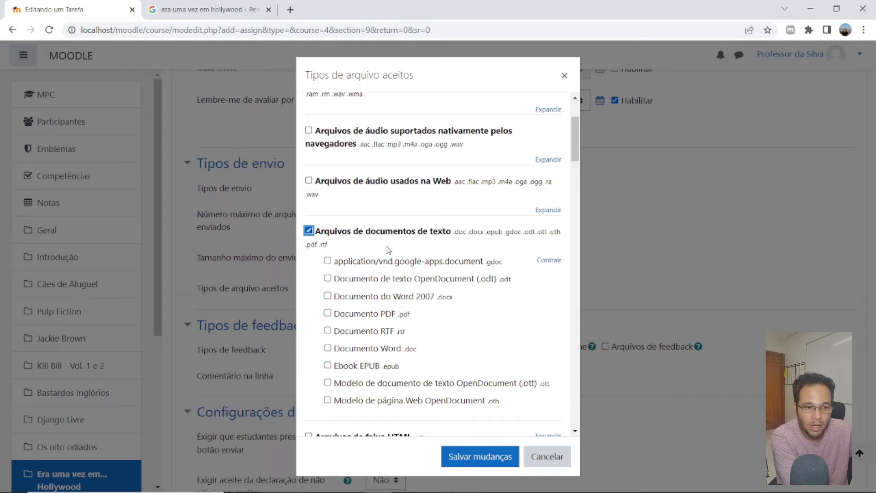
left_click(456, 464)
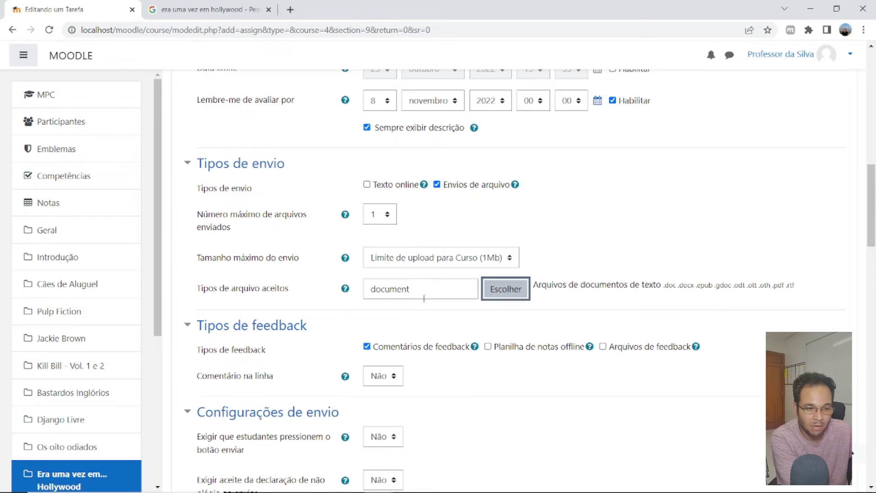
Set "Exigir que estudantes pressionem o botão enviar" to Sim and check the options for additional attempts.
scroll(497, 287, "down", 3)
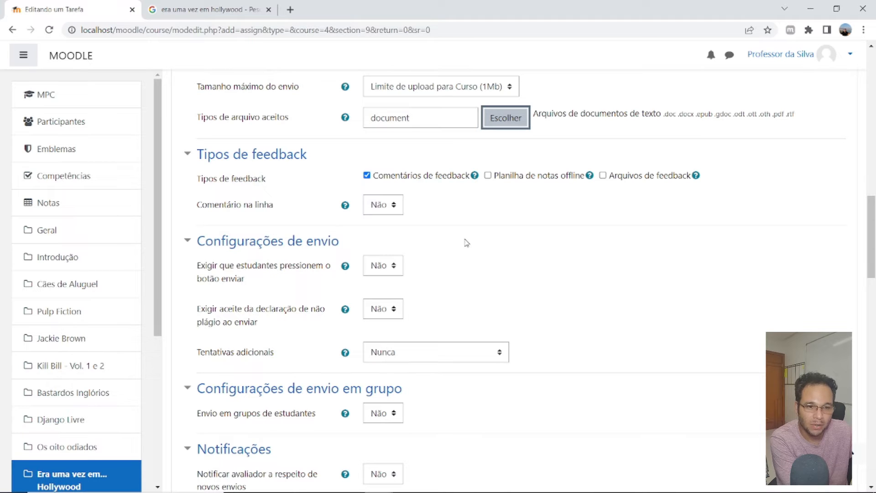
left_click(447, 247)
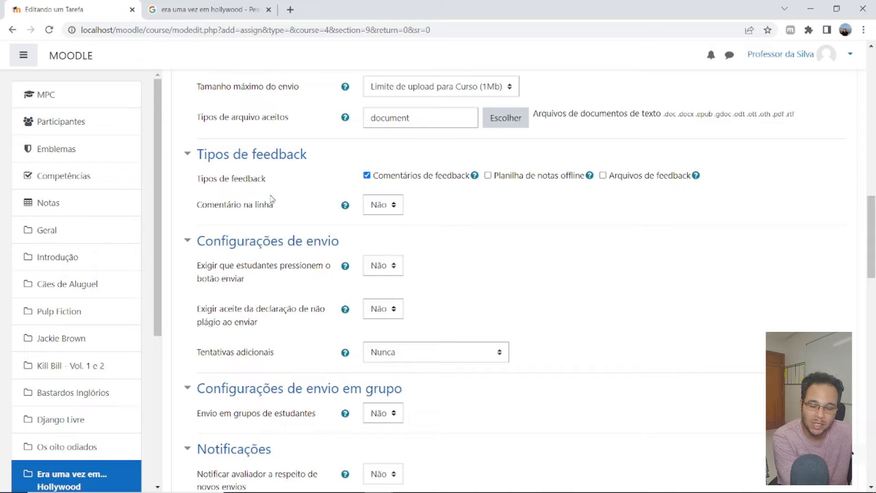
scroll(579, 260, "down", 2)
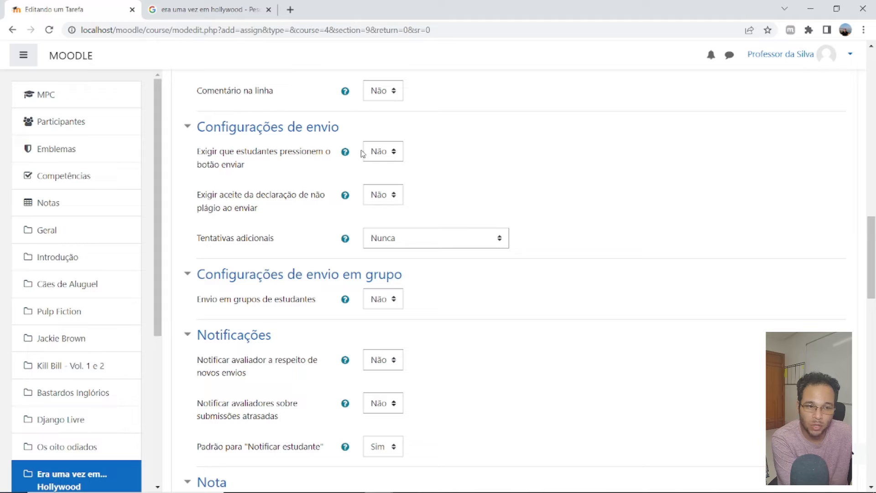
left_click(383, 152)
left_click(381, 182)
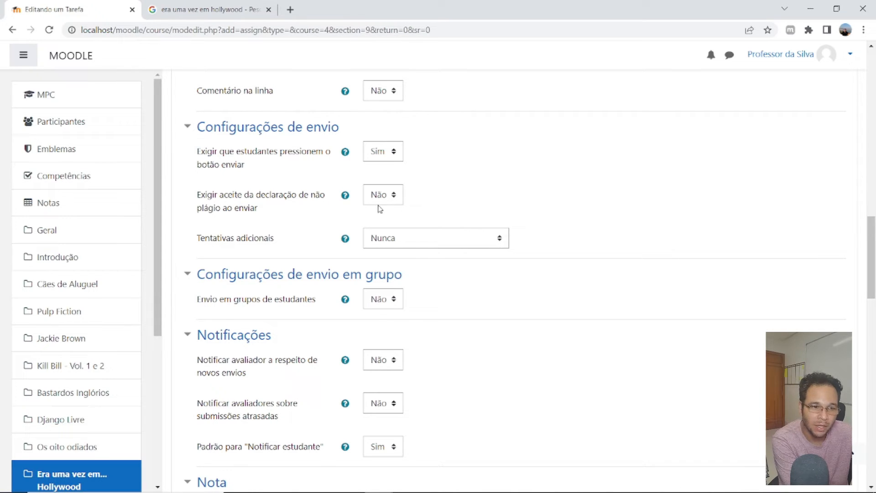
left_click(429, 243)
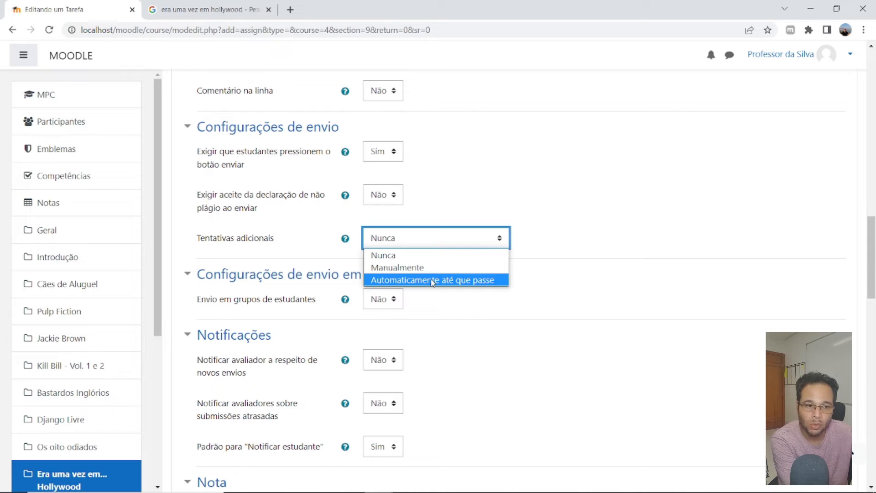
left_click(634, 211)
Set "Envio em grupos de estudantes" and "Somente membros de grupo podem fazer envio" to Sim, and check the grouping options.
scroll(634, 212, "down", 3)
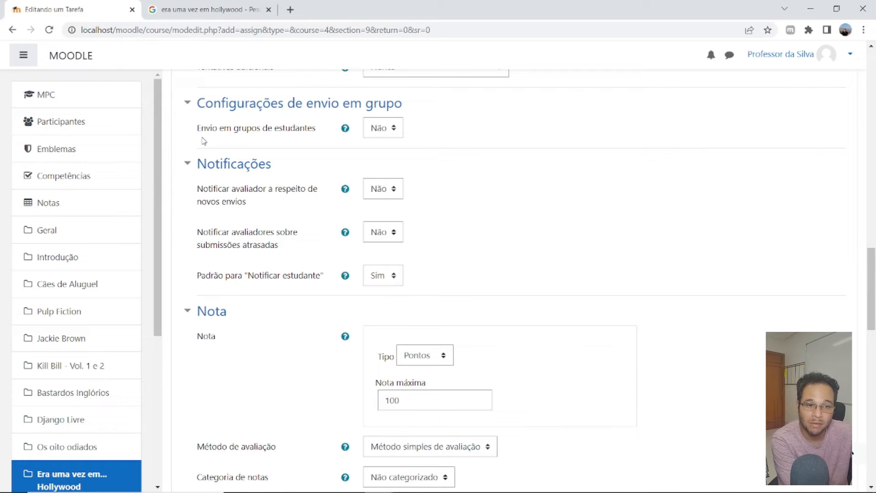
left_click(397, 127)
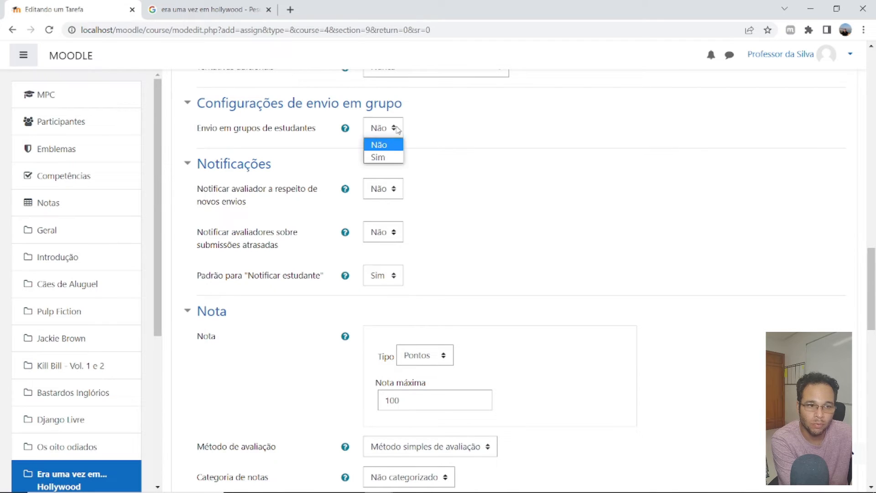
left_click(382, 155)
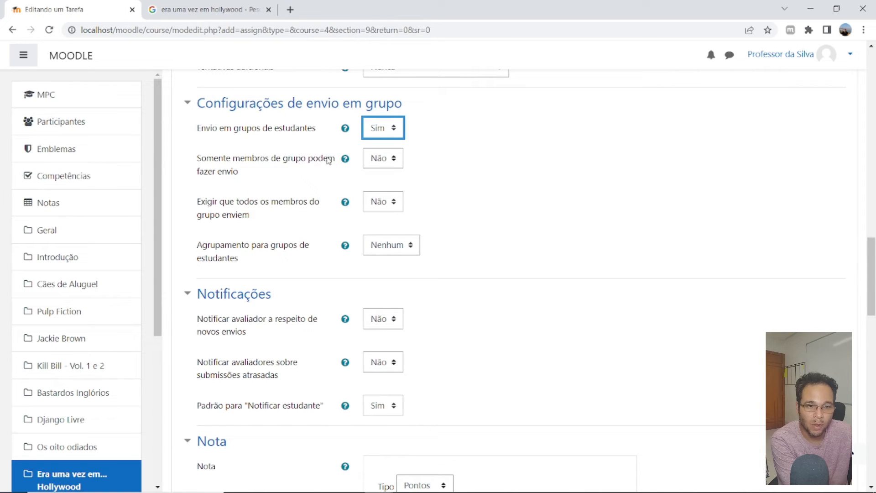
left_click(377, 159)
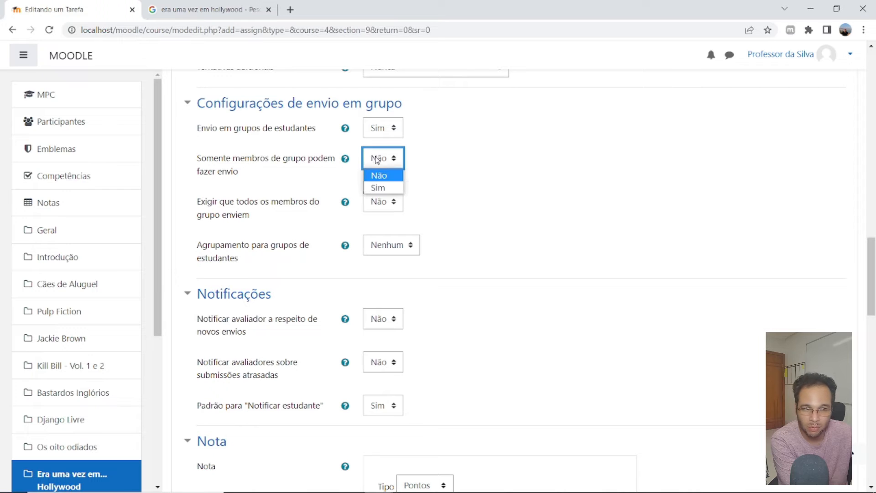
left_click(377, 188)
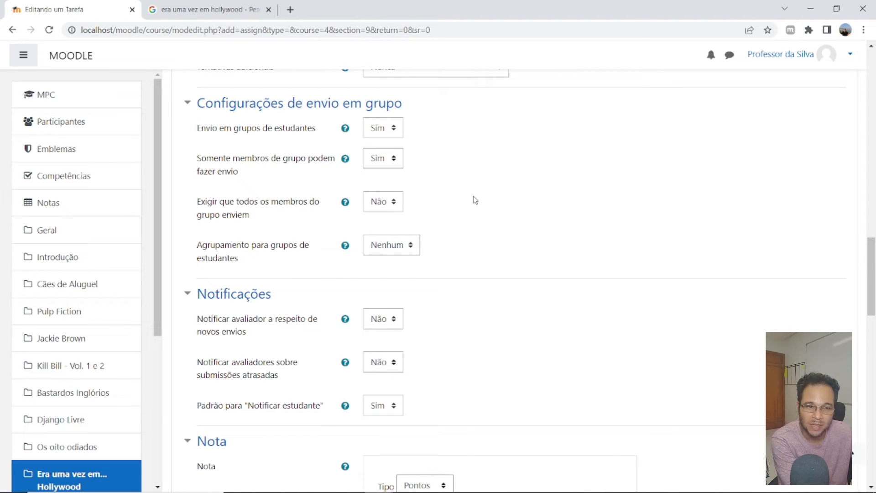
left_click(371, 246)
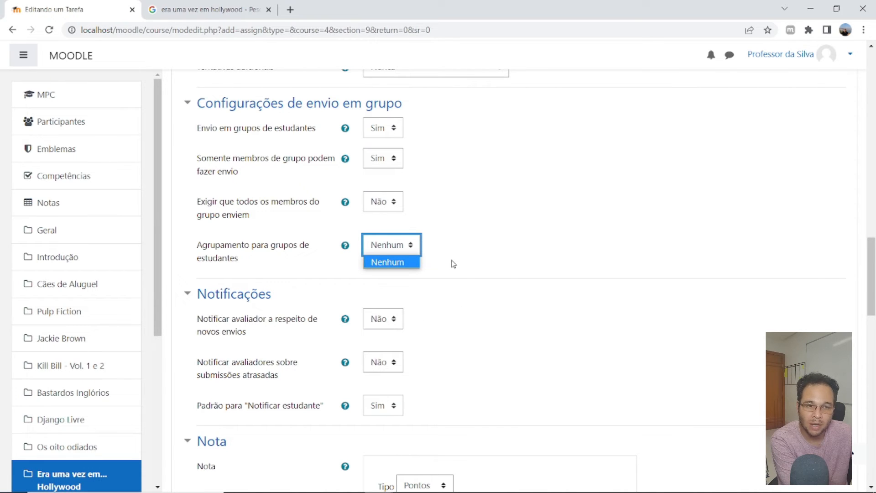
left_click(563, 246)
Set both "Notificar avaliador a respeito de novos envios" and "Notificar avaliadores sobre submissões atrasadas" to Sim.
scroll(563, 246, "down", 4)
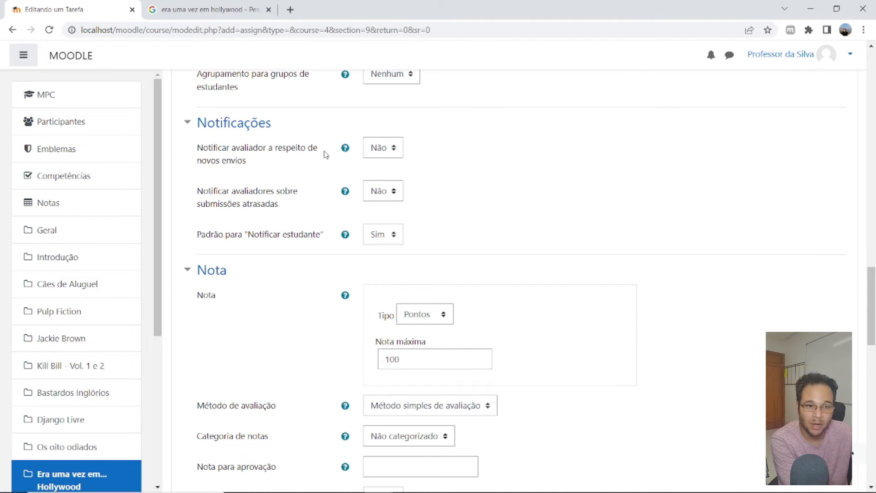
left_click(390, 148)
left_click(381, 177)
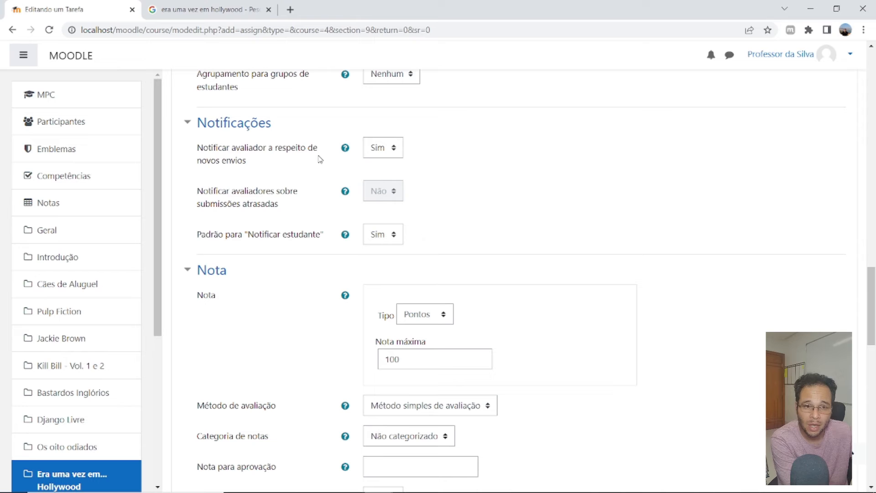
left_click(381, 147)
left_click(379, 163)
left_click(382, 191)
left_click(382, 220)
left_click(383, 147)
left_click(387, 177)
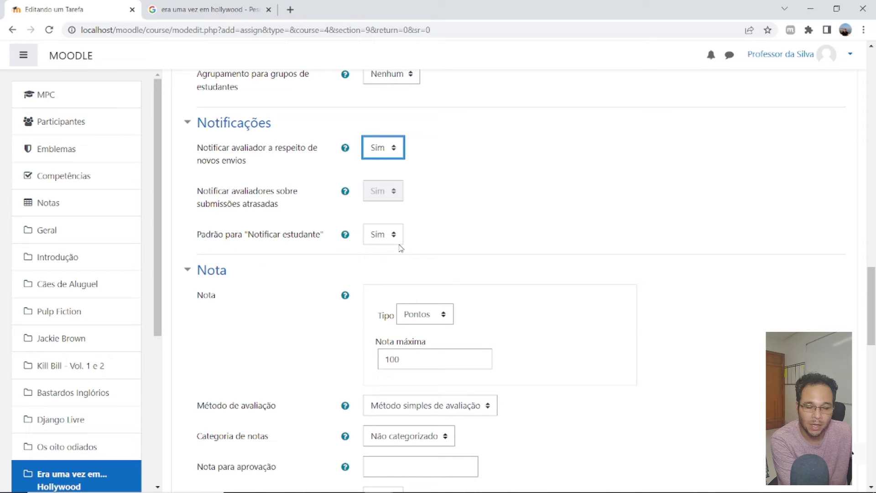
left_click(488, 254)
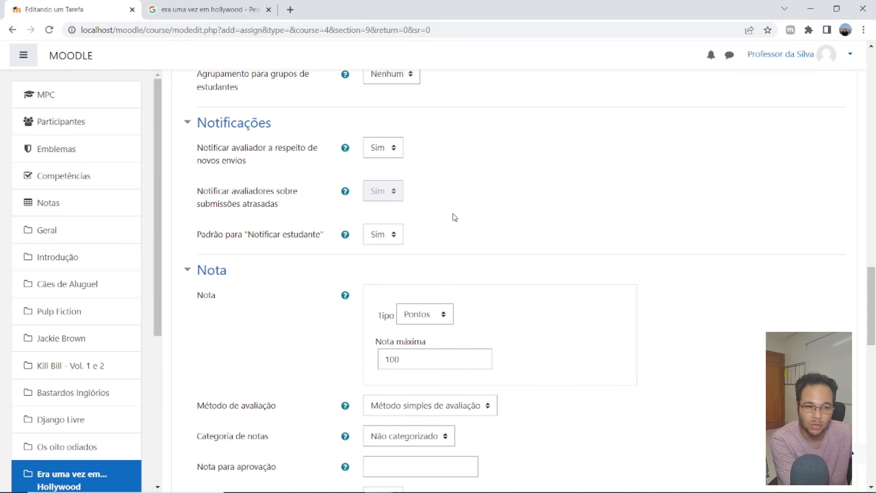
Check the grading method and grade category options without changing them, and set "Nota para aprovação" to 70.
scroll(453, 217, "down", 3)
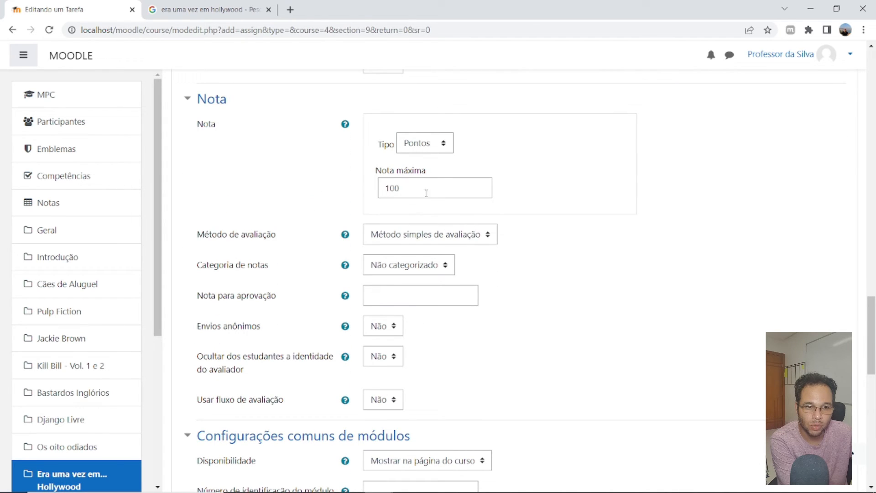
left_click(400, 240)
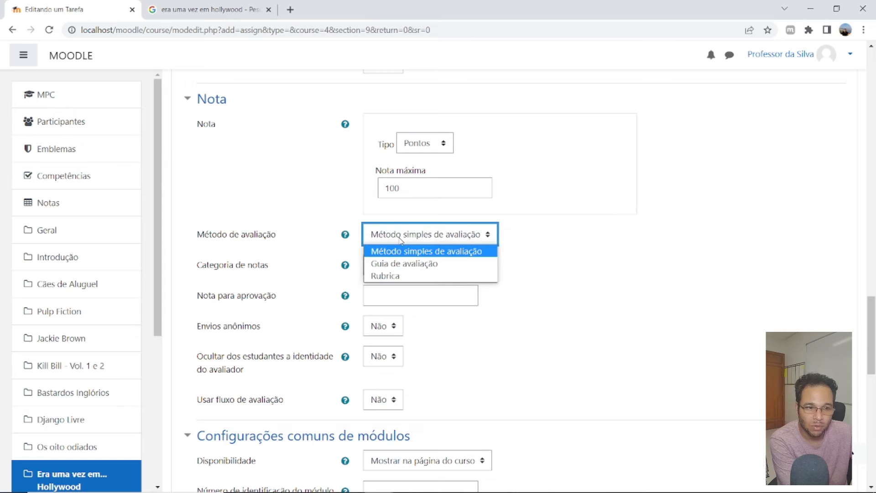
left_click(400, 240)
left_click(402, 238)
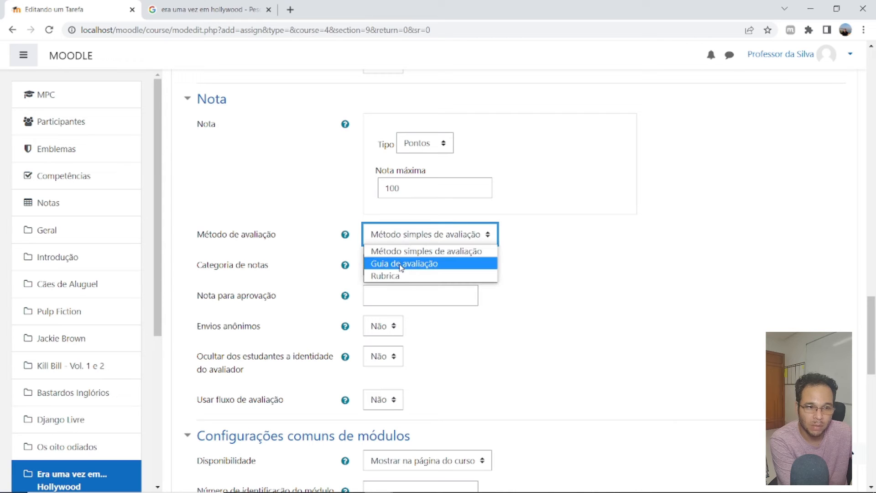
left_click(515, 272)
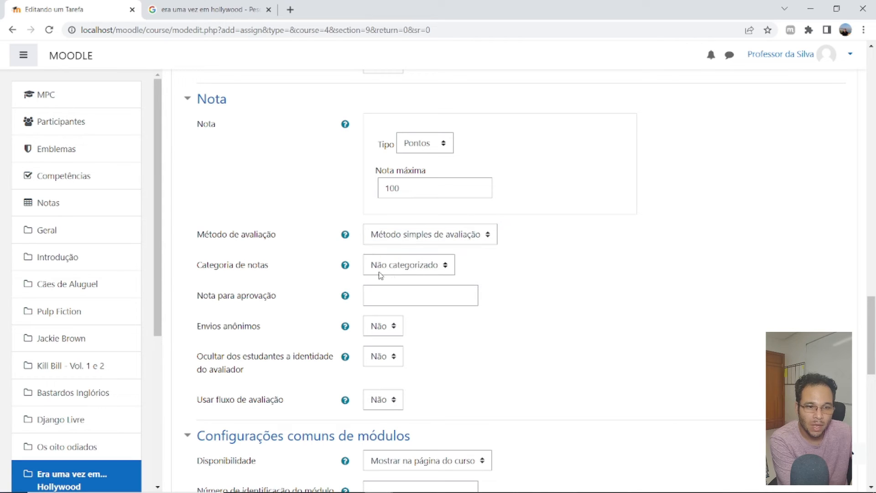
left_click(398, 266)
left_click(607, 226)
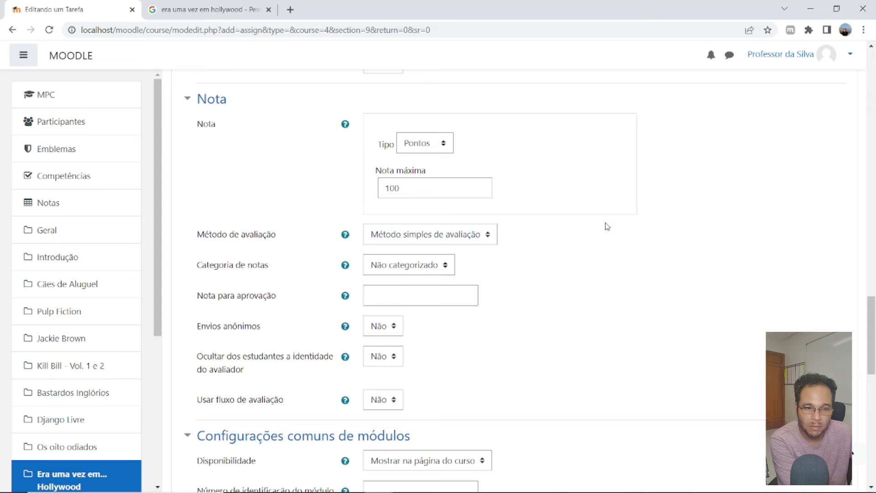
left_click(424, 298)
type("70")
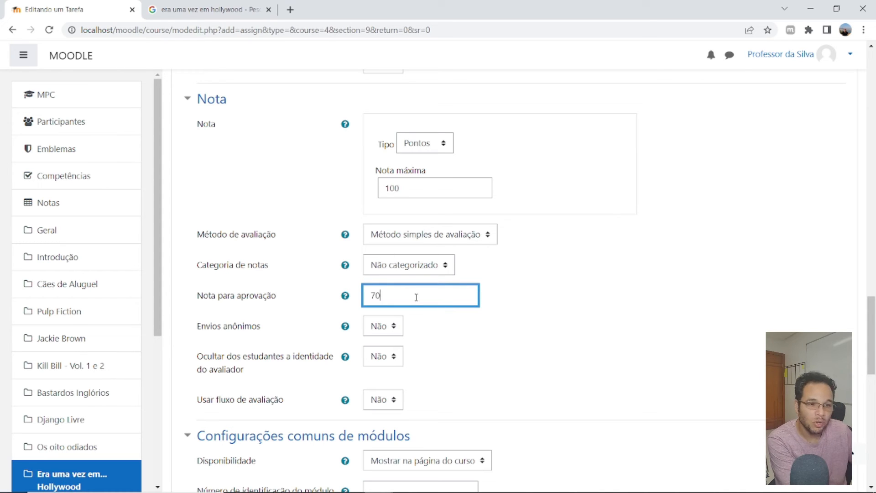
left_click(524, 351)
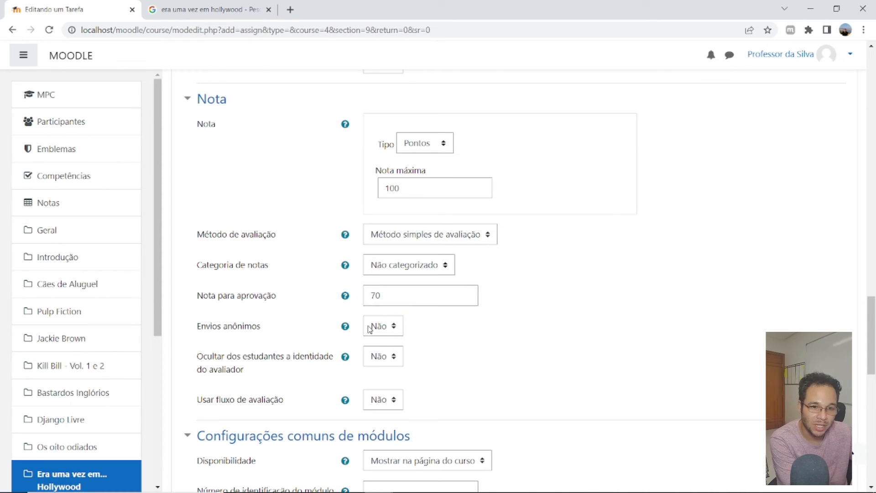
Set "Ocultar dos estudantes a identidade do avaliador" to Sim in the grade settings.
scroll(461, 344, "down", 3)
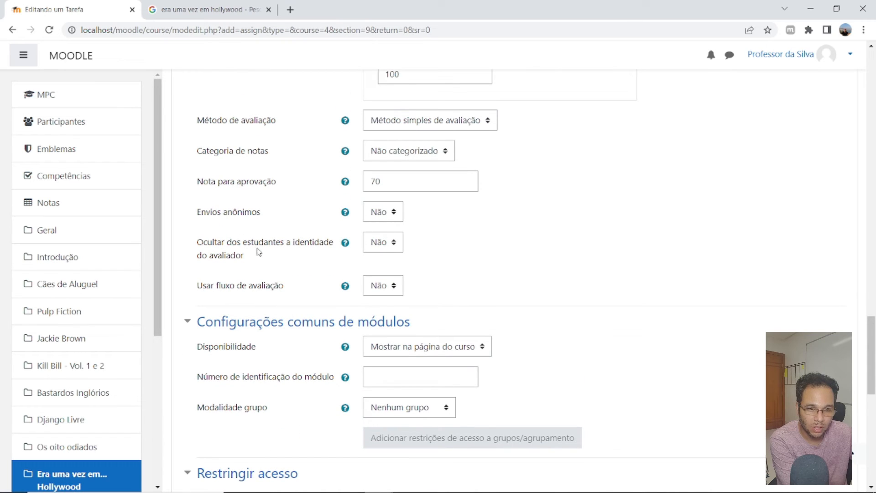
left_click(382, 241)
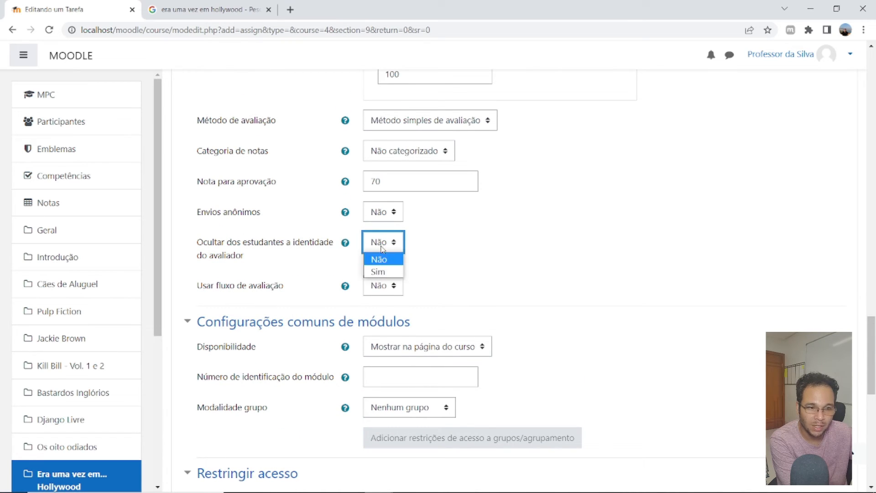
left_click(378, 268)
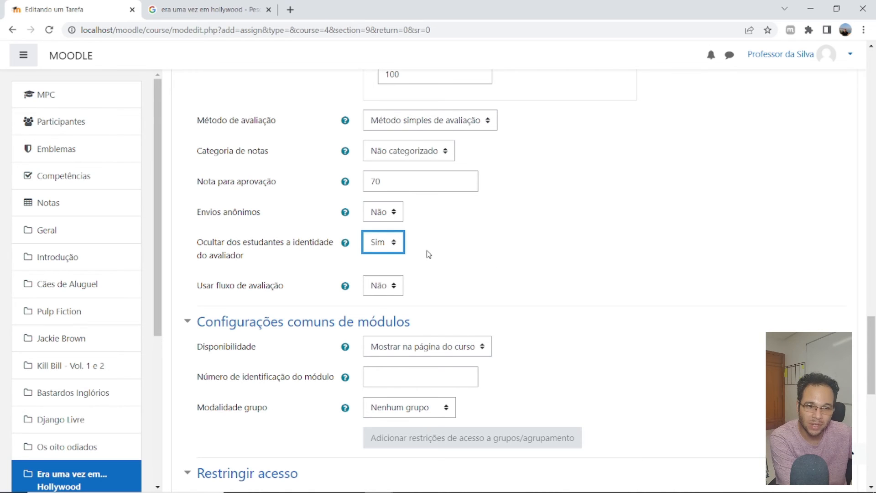
Try "Usar fluxo de avaliação" with Sim to see its extra option, and set it back to Não.
scroll(427, 254, "down", 2)
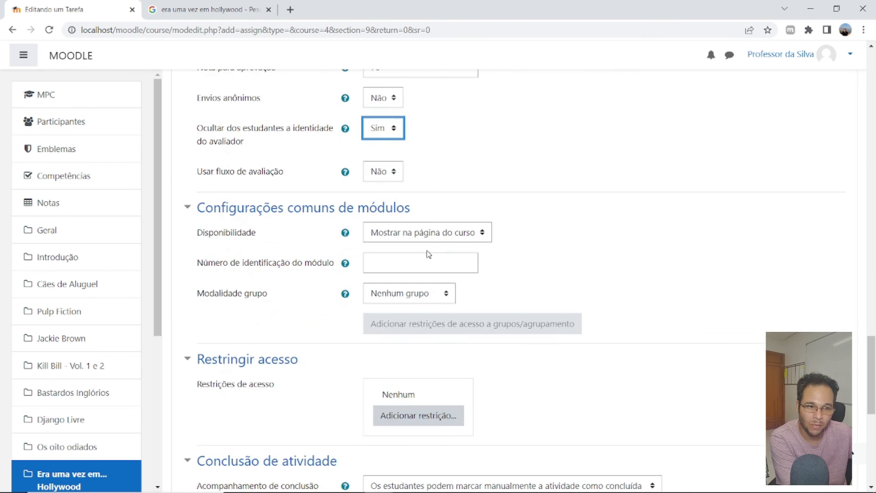
left_click(383, 176)
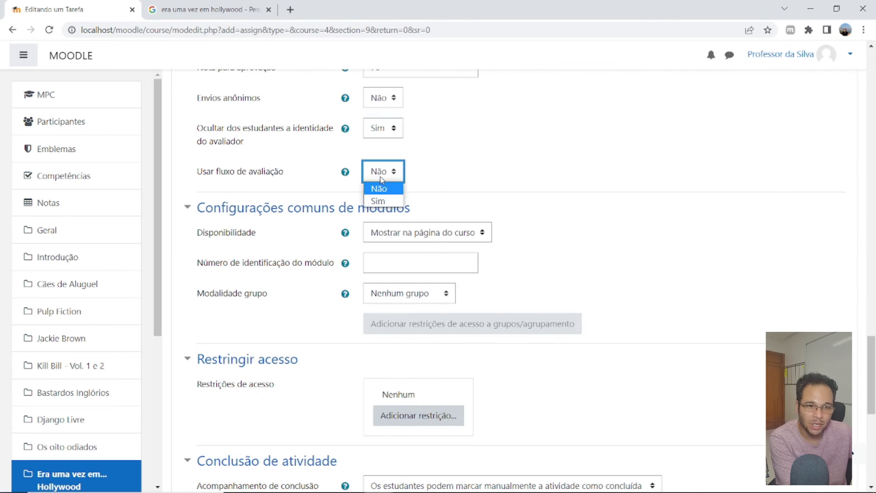
left_click(381, 200)
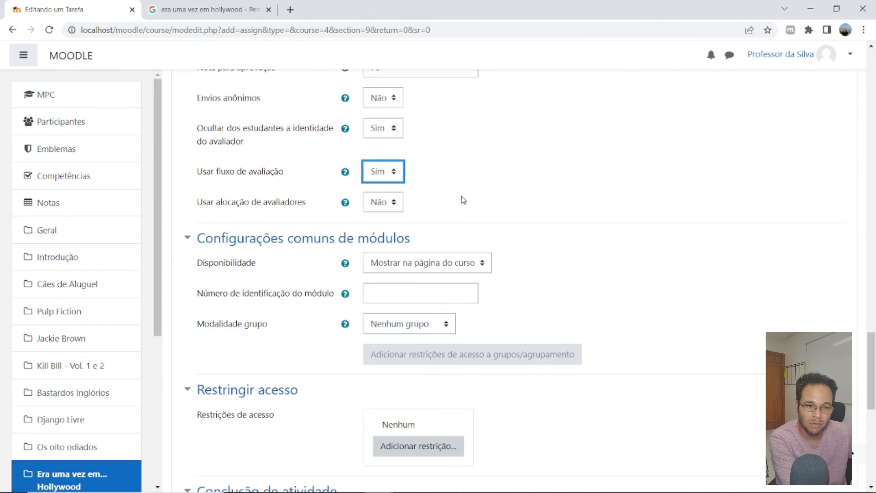
left_click(380, 176)
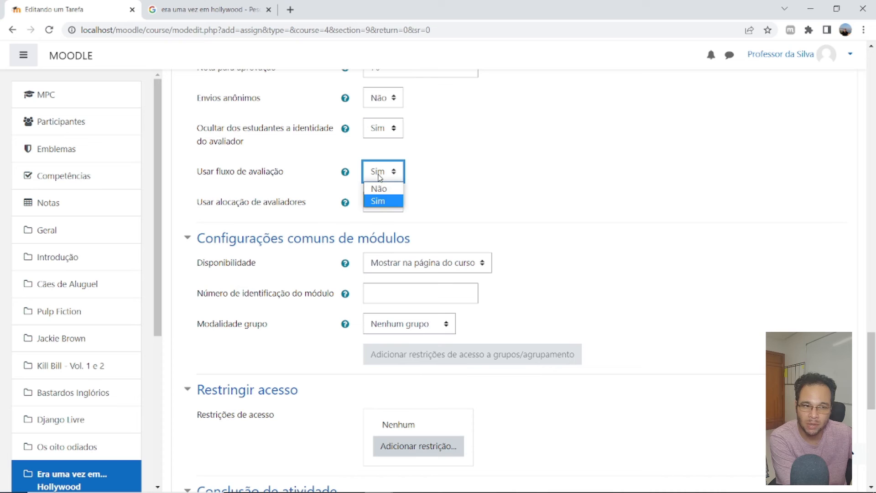
left_click(373, 190)
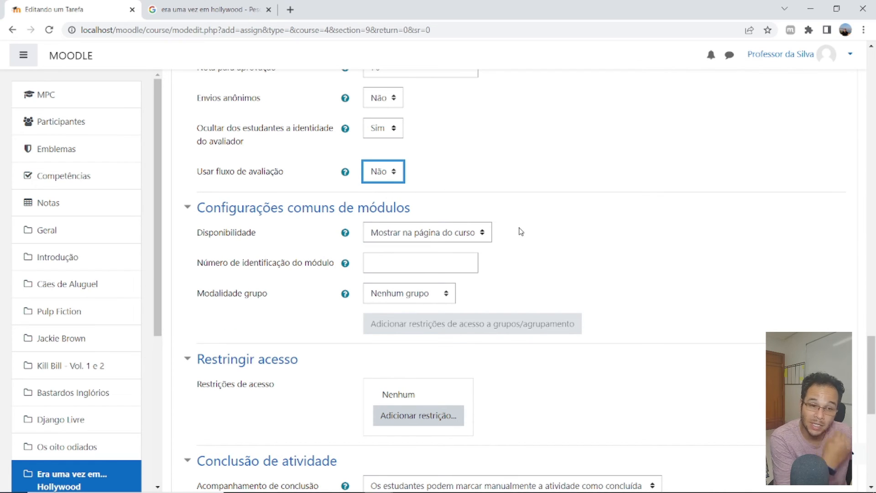
Set completion tracking to "Mostrar atividade como concluída quando as condições forem satisfeitas" and require students to receive a grade.
scroll(553, 233, "down", 2)
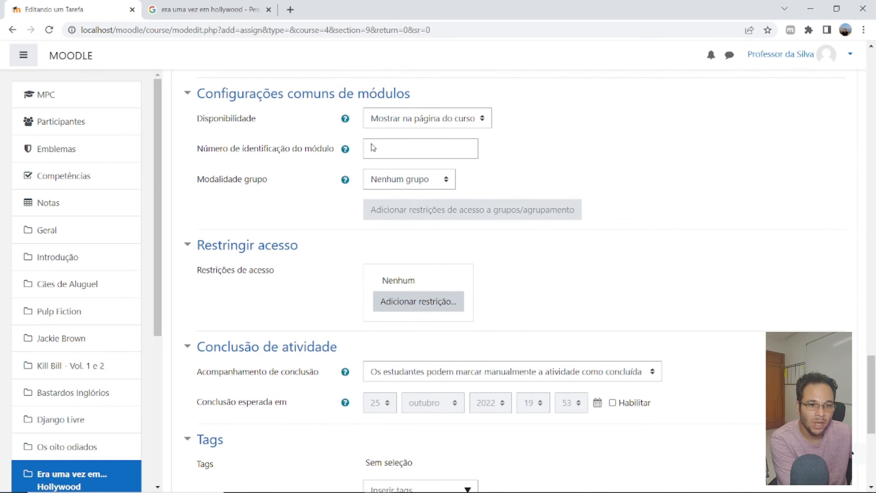
scroll(531, 253, "down", 3)
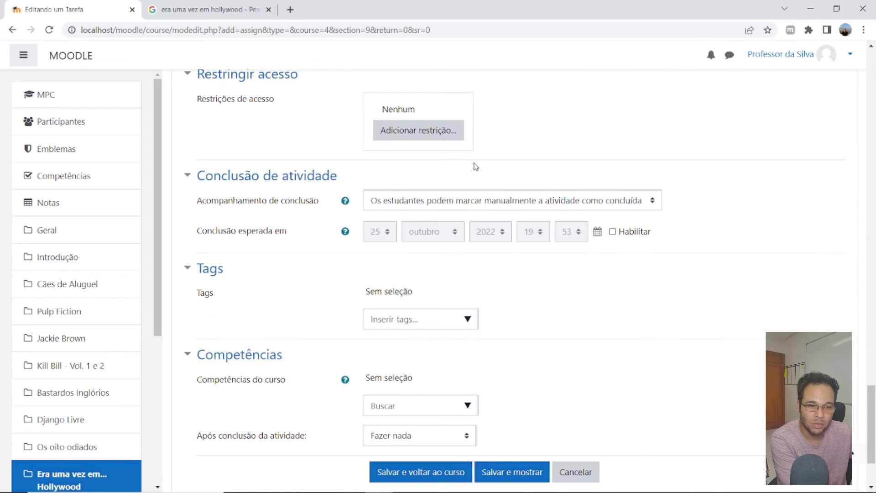
left_click(405, 201)
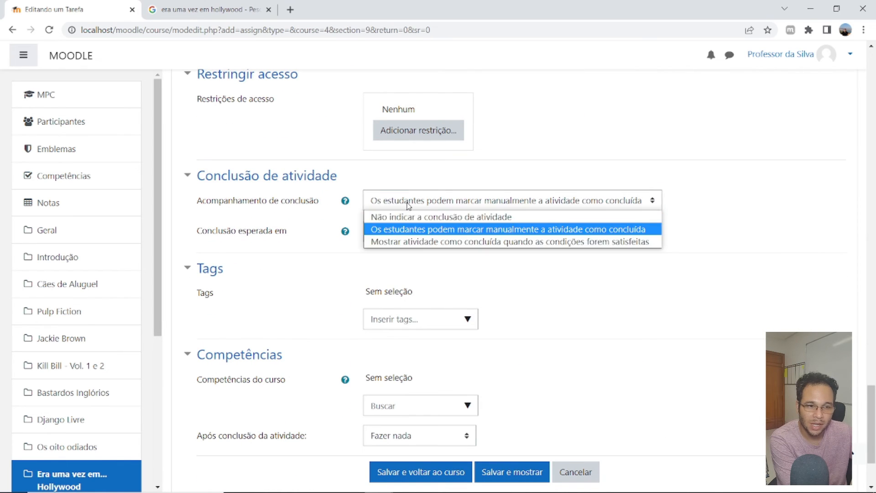
left_click(404, 242)
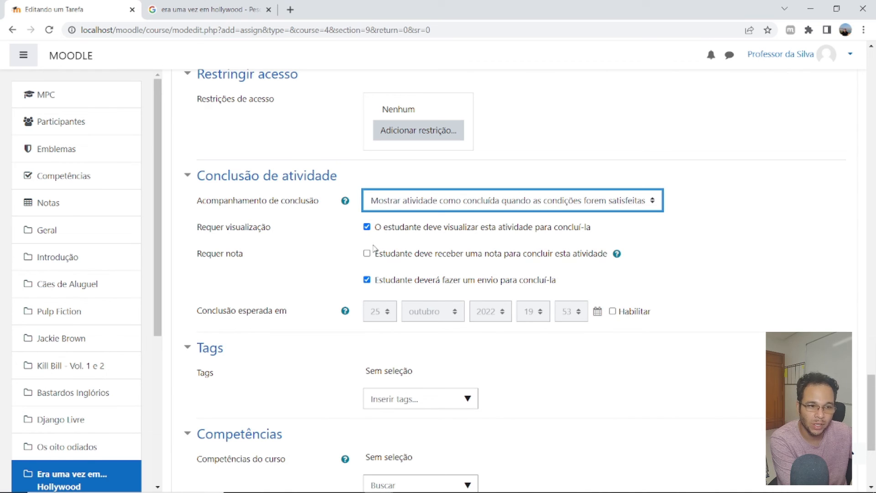
left_click(391, 256)
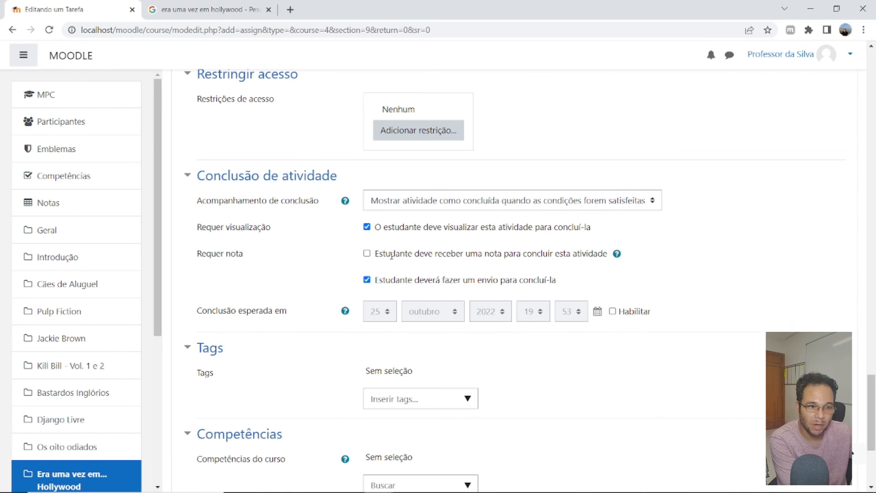
left_click(368, 255)
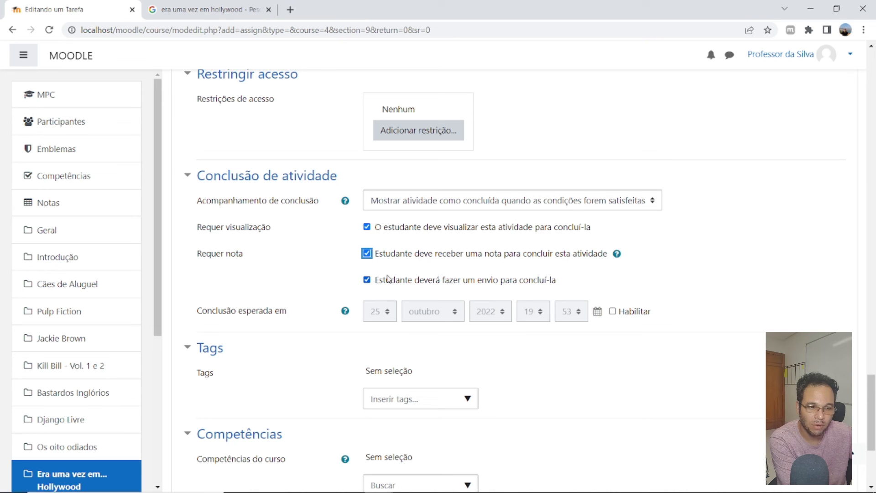
left_click(747, 302)
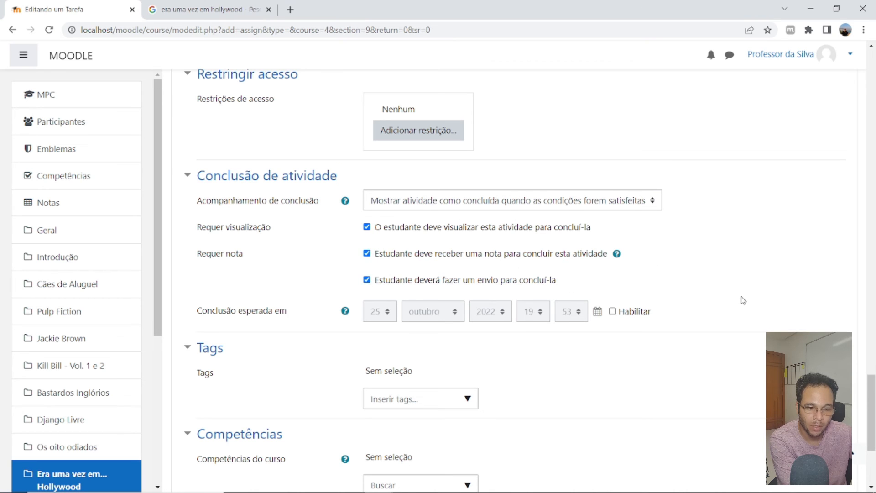
Save and display the assignment, and open the view of all its submissions.
scroll(675, 300, "down", 4)
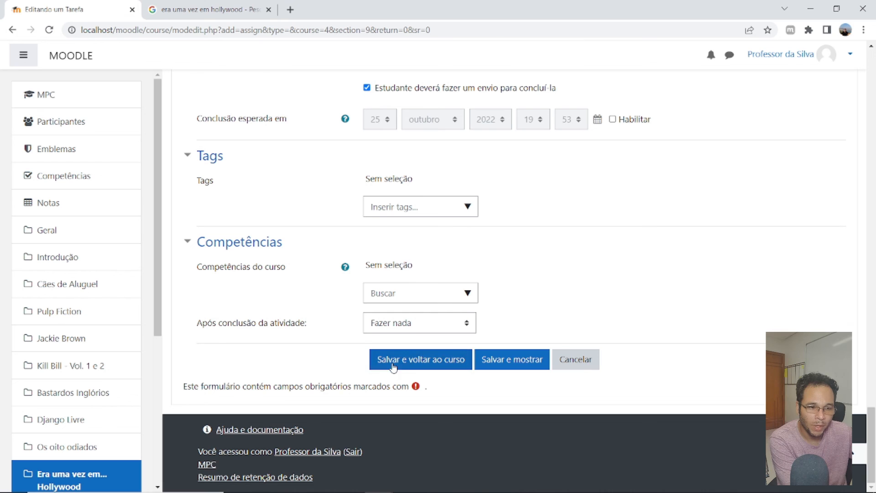
left_click(512, 370)
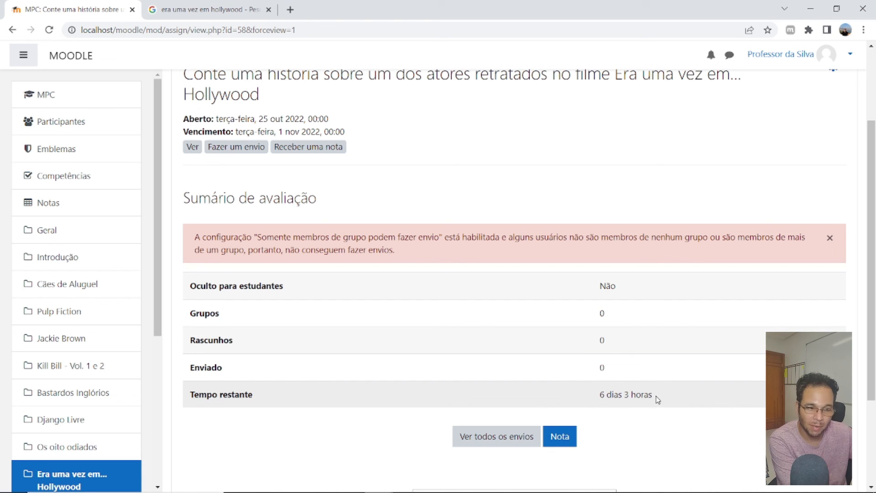
left_click(492, 439)
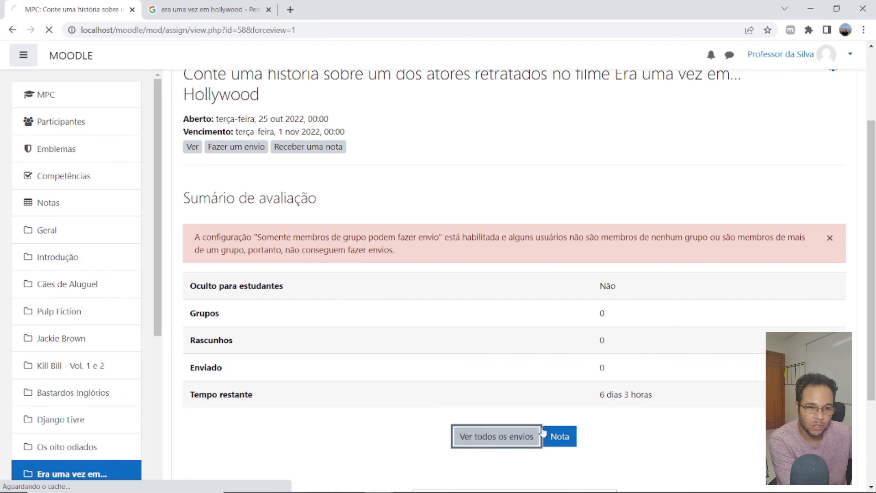
Examine the table of all submissions, including each student's status, group, grade and submission comments columns.
scroll(587, 336, "down", 7)
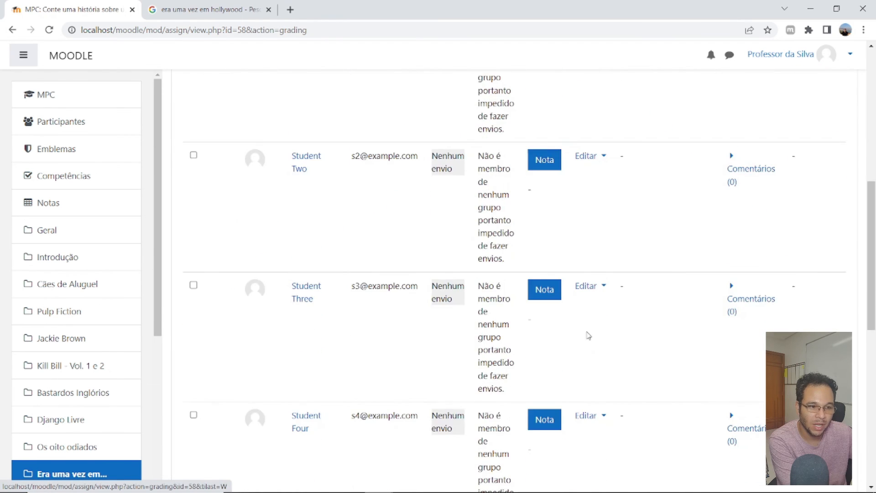
scroll(580, 361, "up", 8)
scroll(591, 371, "down", 7)
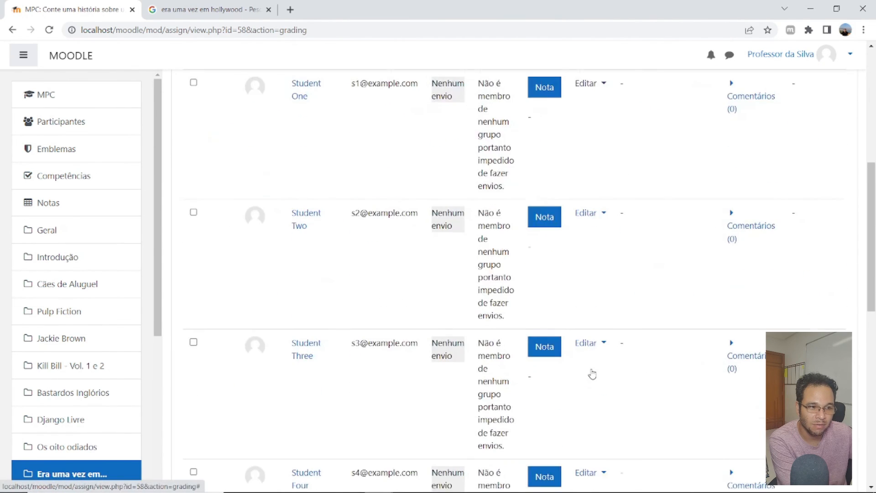
scroll(592, 373, "down", 7)
scroll(590, 372, "up", 9)
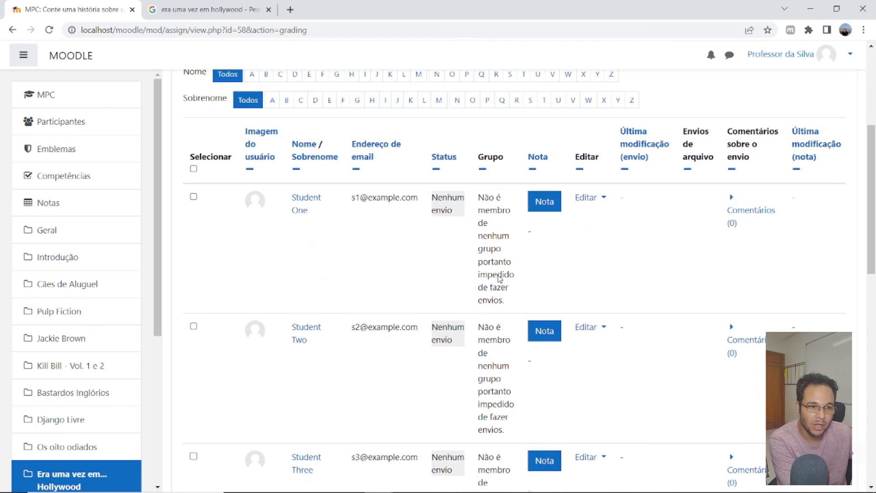
Go back to the assignment's summary page and open its grader to review the grade, feedback comments and group submission settings.
left_click(11, 29)
left_click(556, 445)
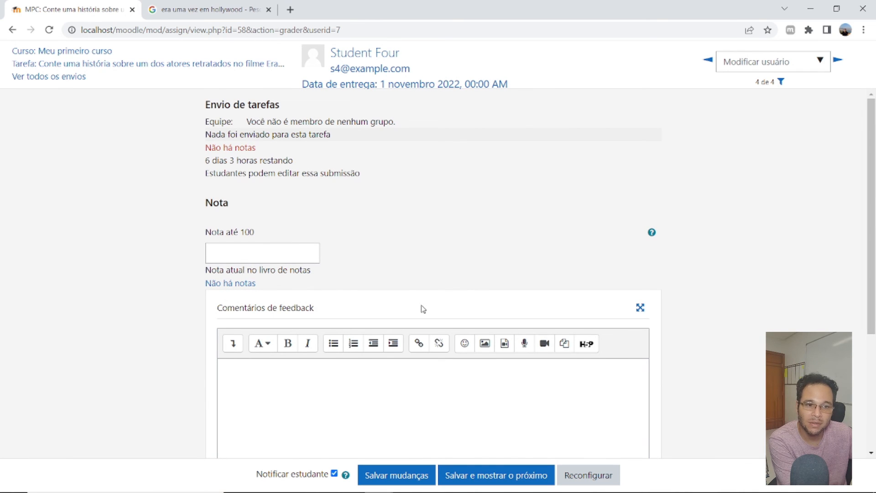
scroll(425, 183, "down", 3)
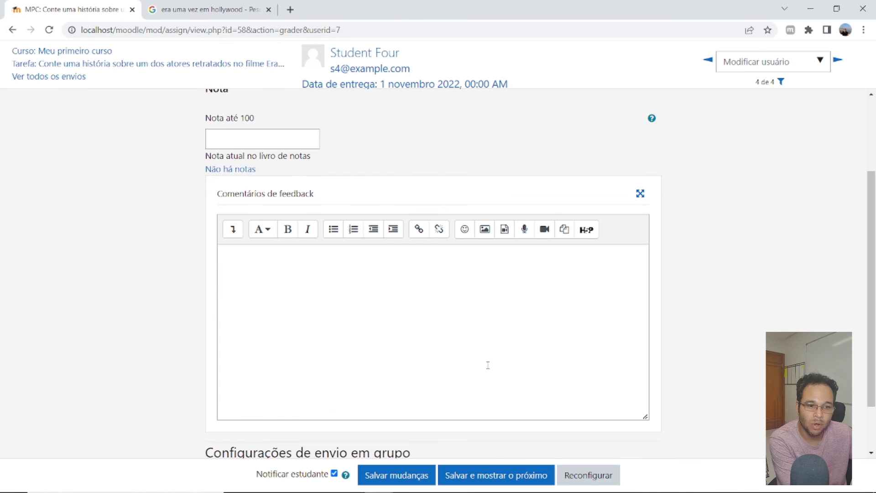
scroll(488, 365, "down", 2)
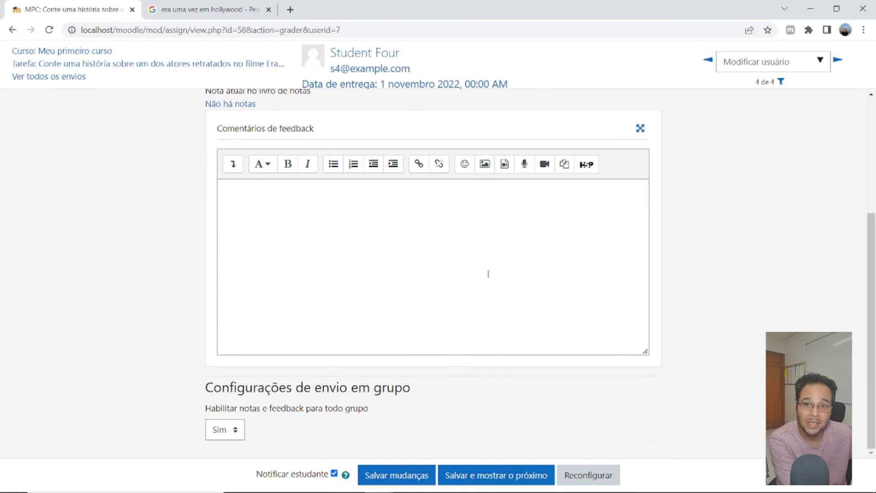